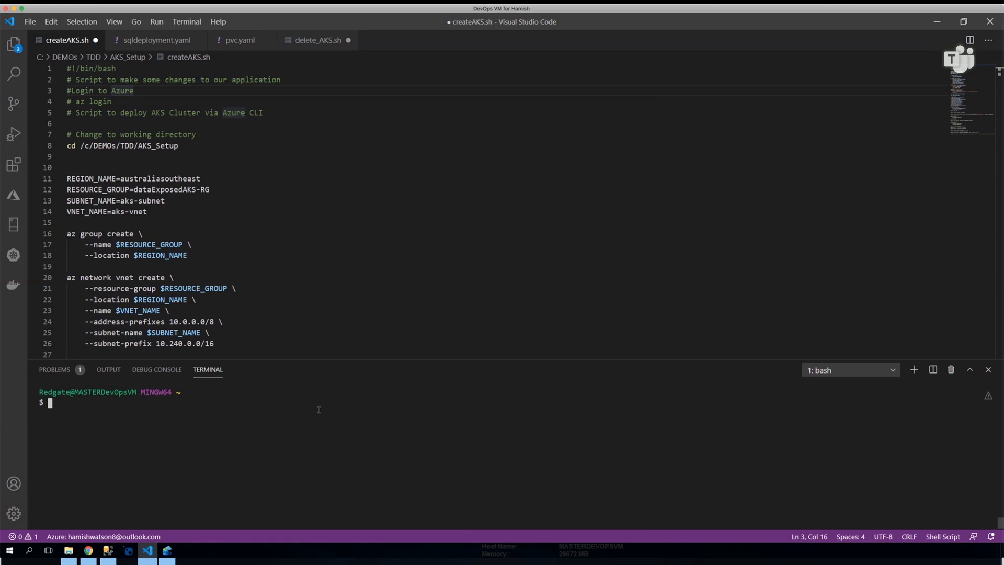
scroll(224, 267, down, 1)
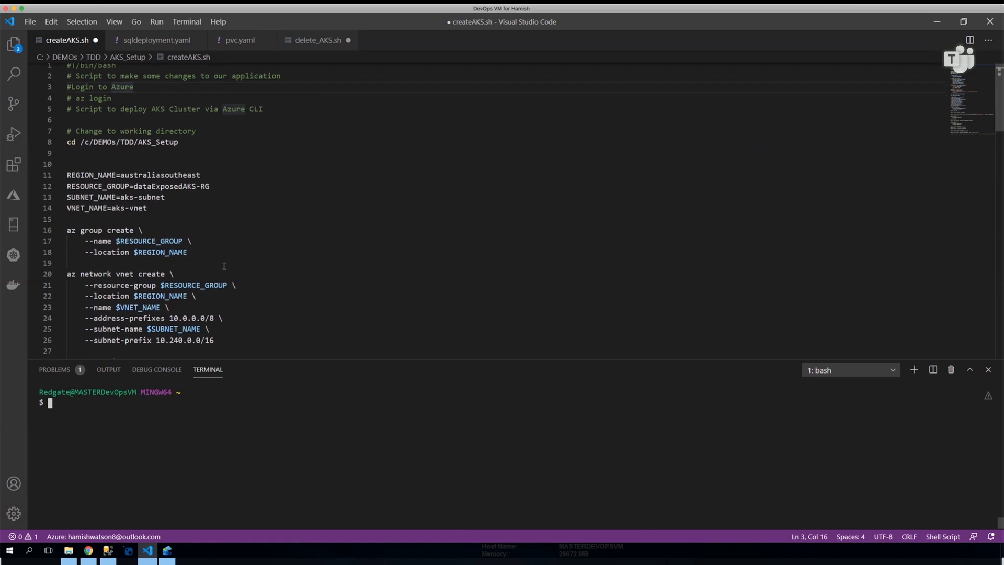
scroll(224, 267, down, 1)
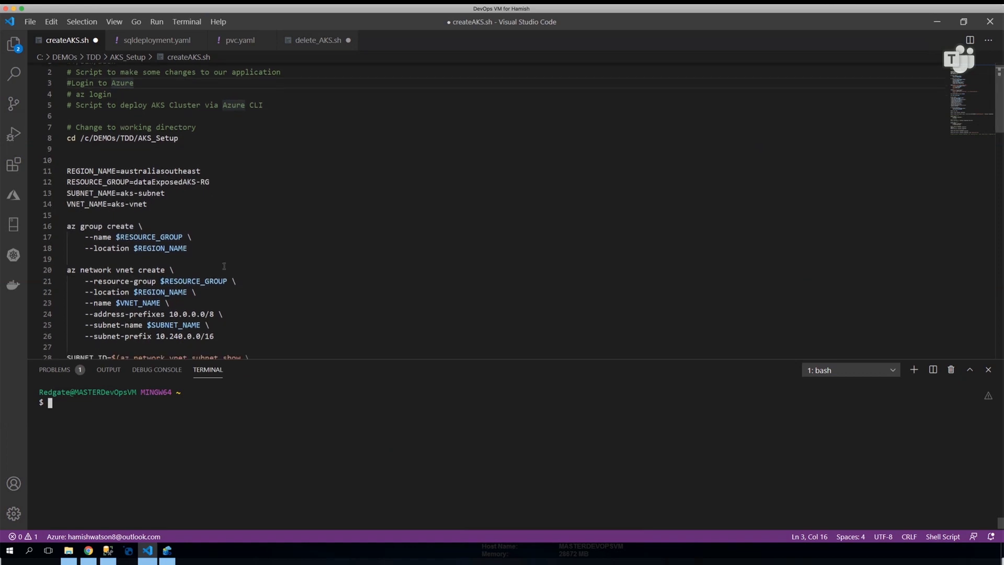
scroll(224, 267, down, 1)
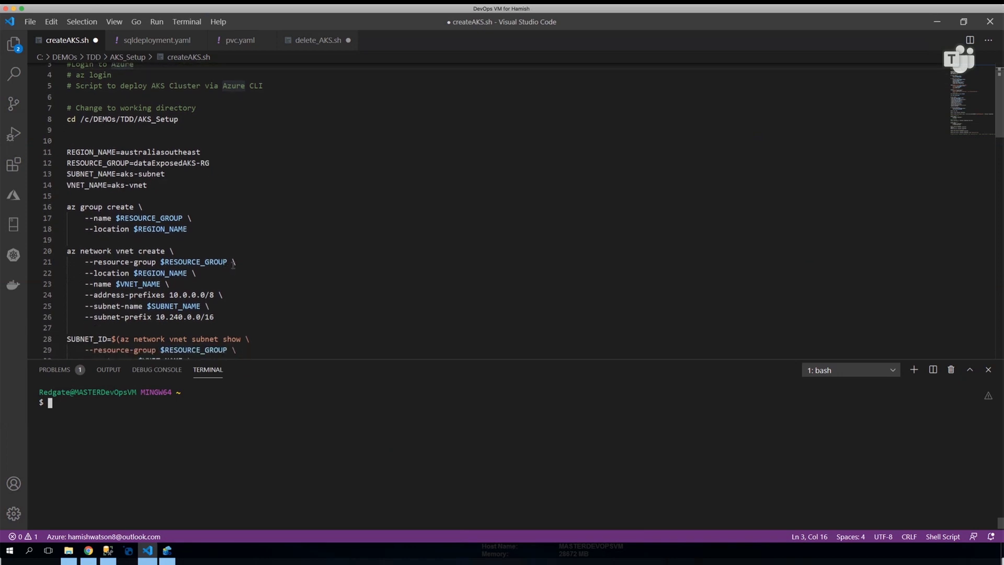
scroll(245, 264, down, 1)
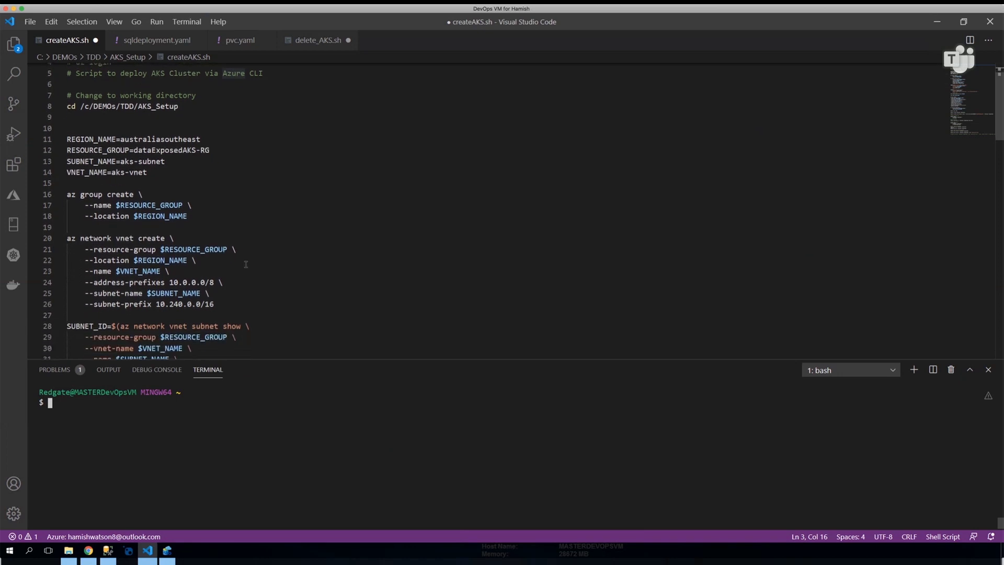
scroll(246, 265, down, 2)
scroll(246, 264, down, 1)
scroll(246, 264, down, 1)
scroll(246, 264, down, 1)
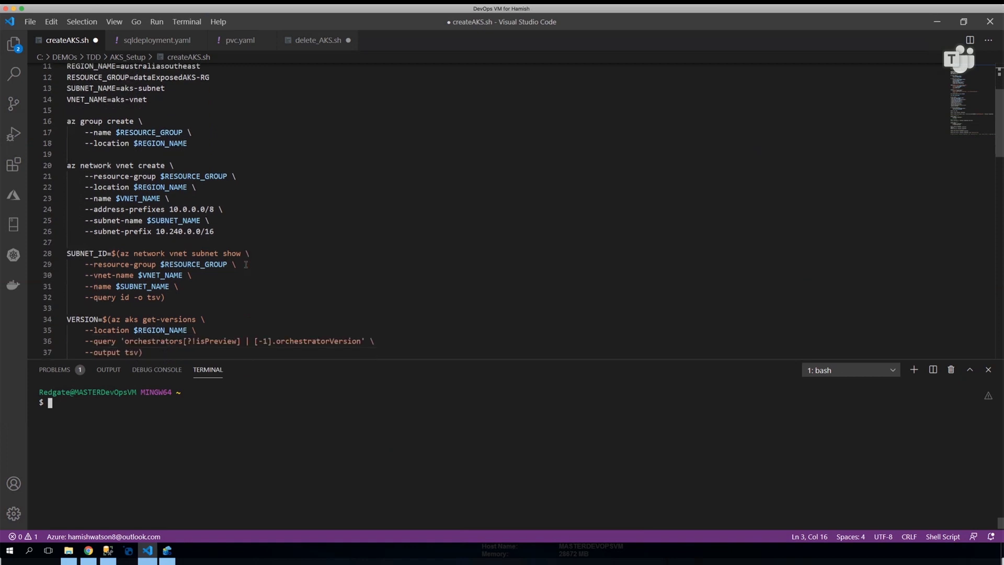
scroll(246, 265, down, 1)
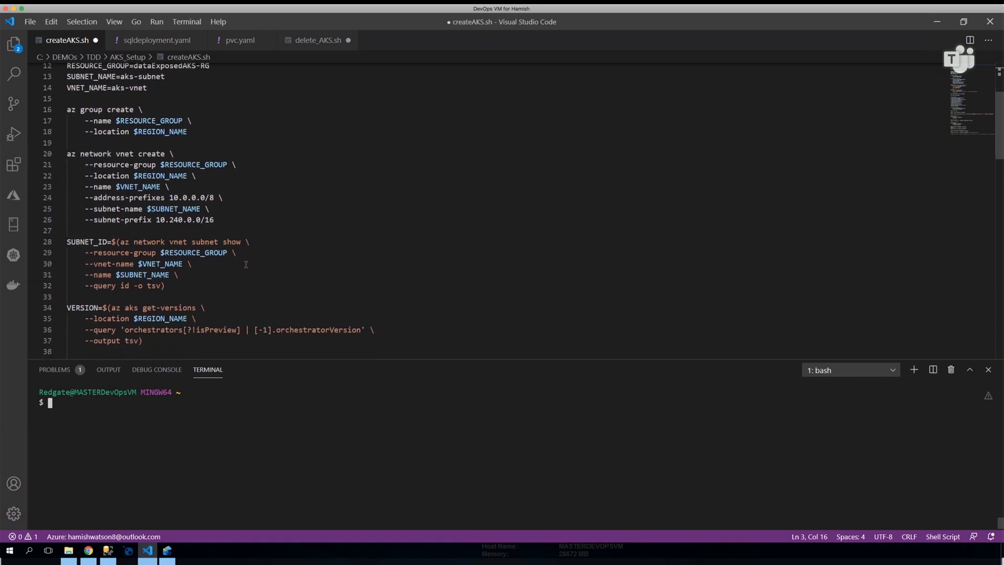
scroll(246, 264, down, 2)
scroll(246, 265, down, 1)
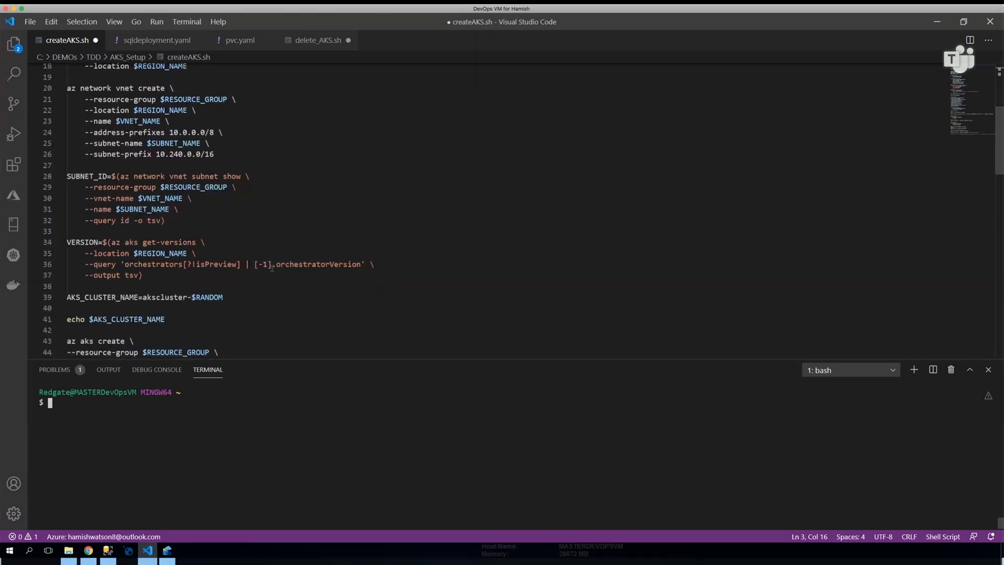
scroll(259, 267, down, 1)
scroll(272, 269, down, 1)
scroll(272, 269, down, 1)
scroll(273, 270, down, 1)
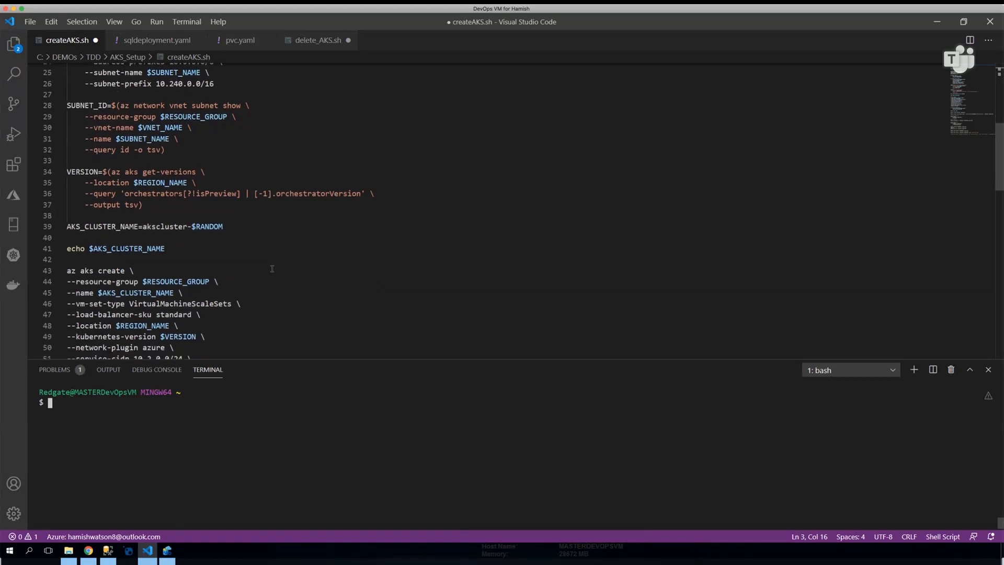
scroll(272, 269, down, 1)
scroll(272, 269, down, 2)
scroll(273, 269, down, 1)
scroll(272, 269, down, 1)
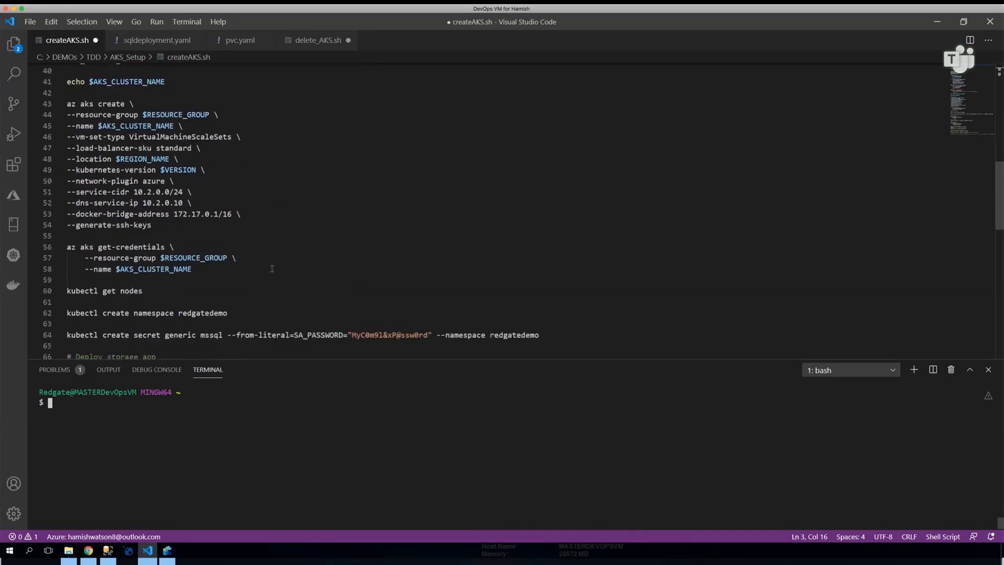
scroll(273, 269, down, 1)
scroll(273, 269, down, 1)
scroll(272, 269, down, 1)
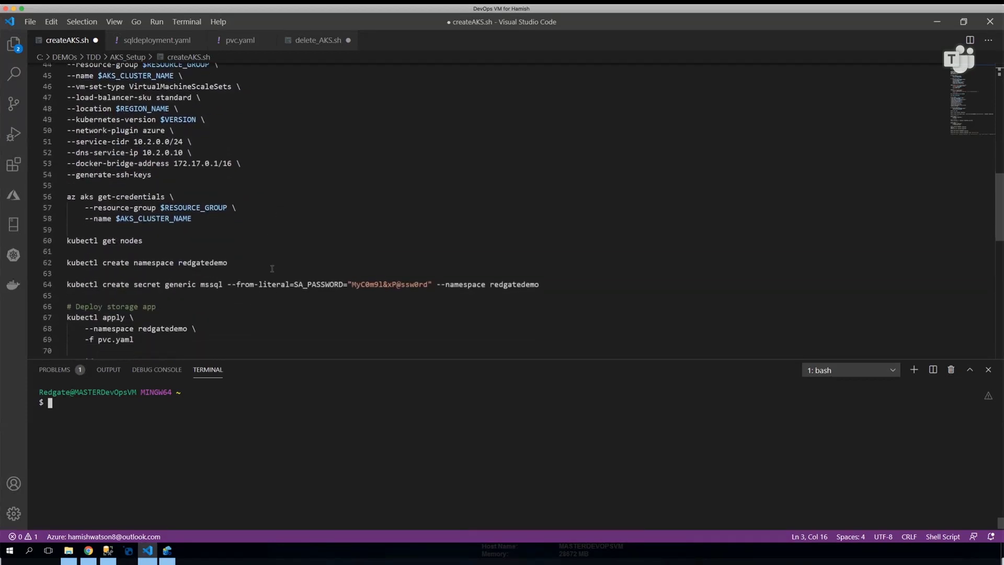
scroll(273, 270, down, 2)
scroll(273, 270, down, 2)
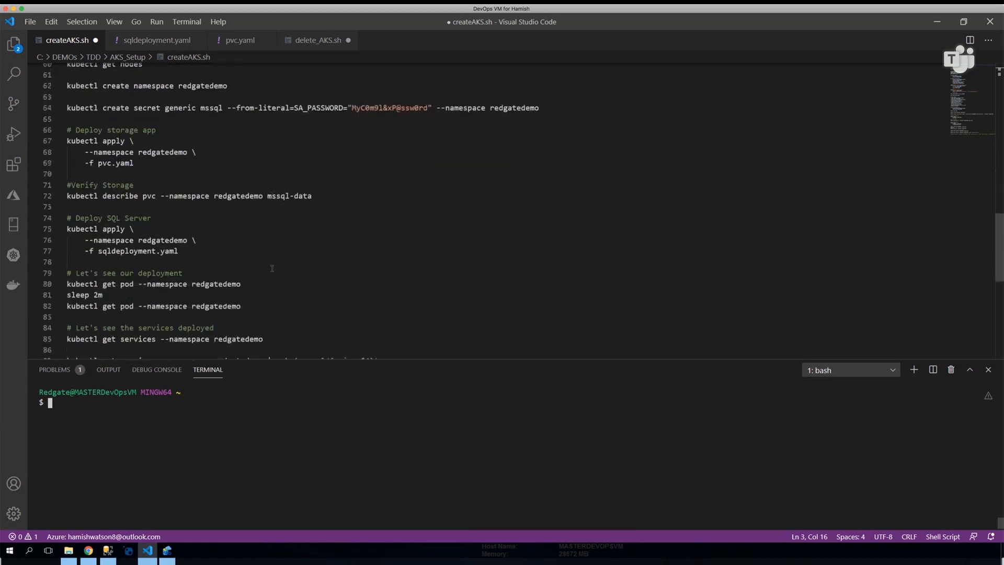
scroll(272, 269, down, 1)
scroll(272, 270, down, 1)
scroll(273, 269, down, 1)
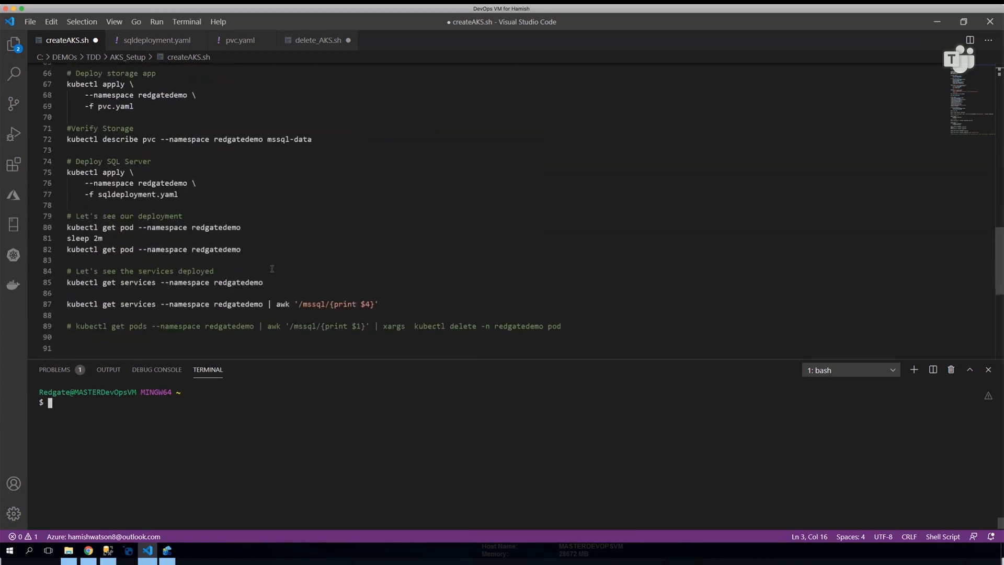
scroll(273, 270, down, 1)
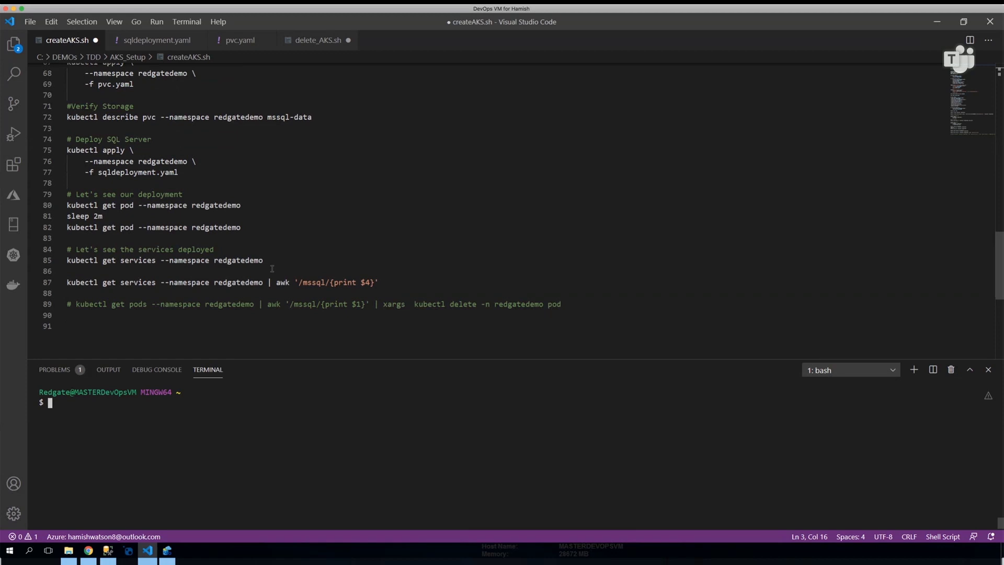
Step: Run createAKS.sh in the terminal and enlarge the terminal panel to follow its output
click(181, 185)
key(ctrl+F5)
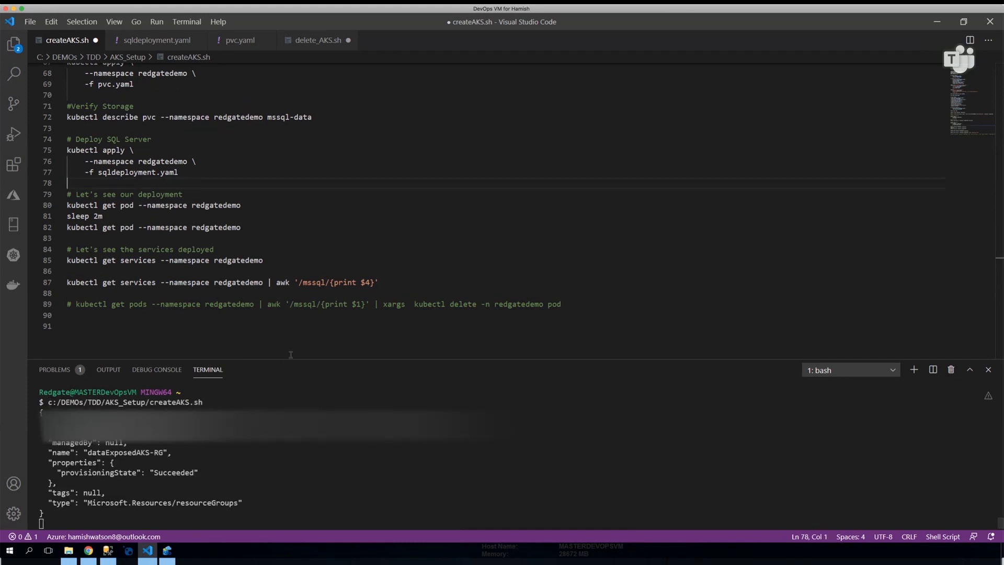
drag(290, 359, 283, 195)
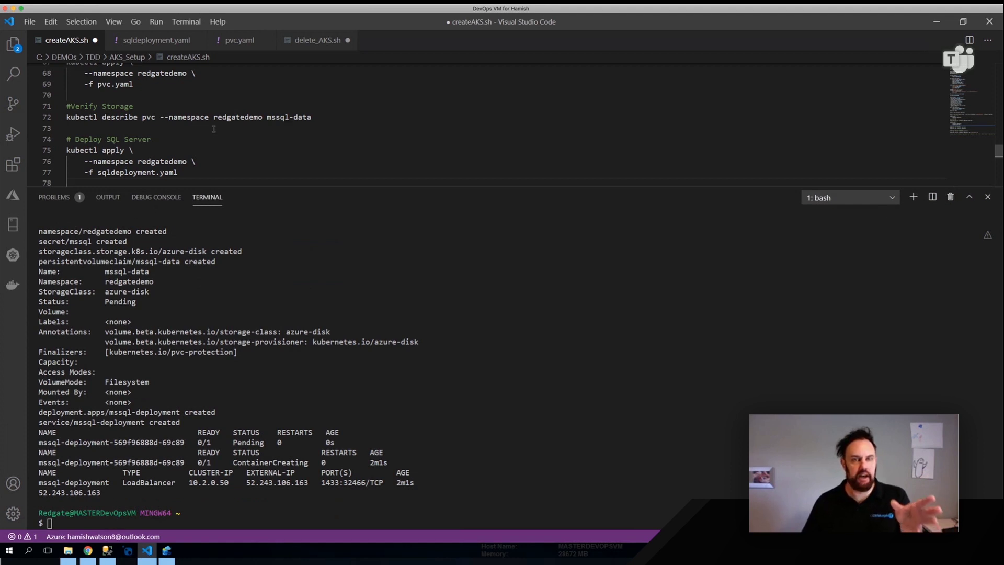
scroll(214, 130, up, 1)
scroll(215, 130, up, 2)
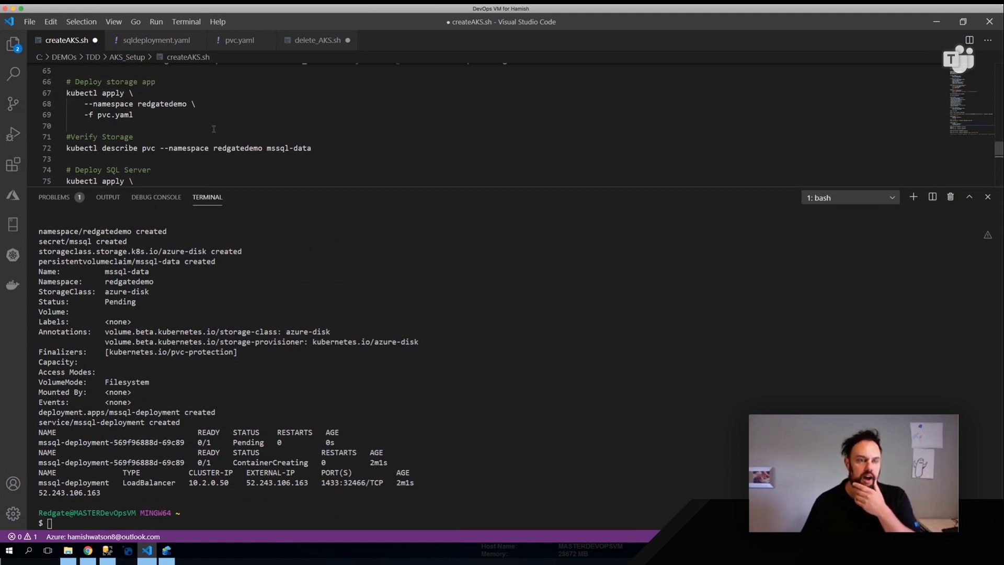
scroll(215, 128, up, 1)
Step: Review createAKS.sh, sqldeployment.yaml and pvc.yaml, then select the external IP 52.243.106.163
drag(264, 194, 264, 323)
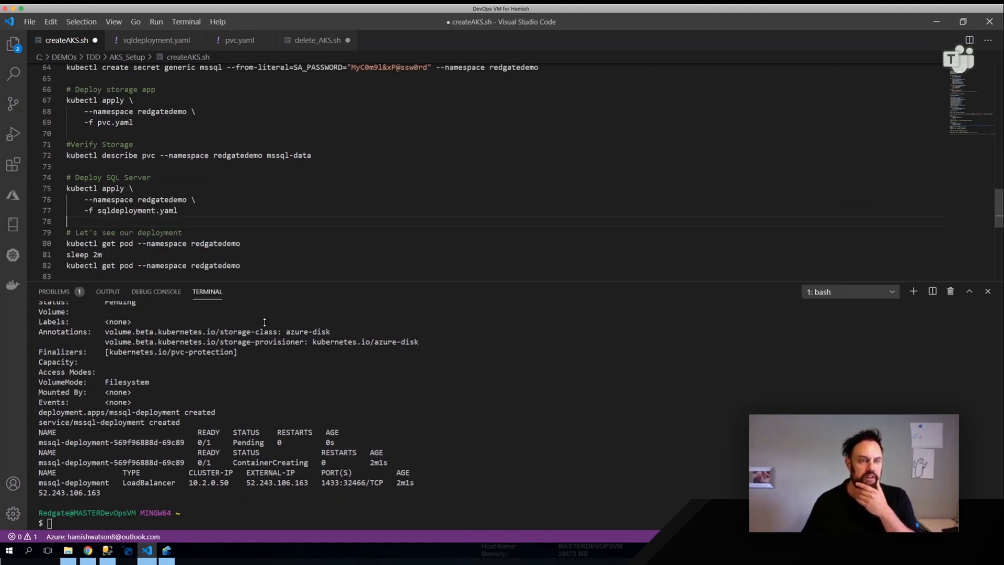
drag(140, 123, 63, 102)
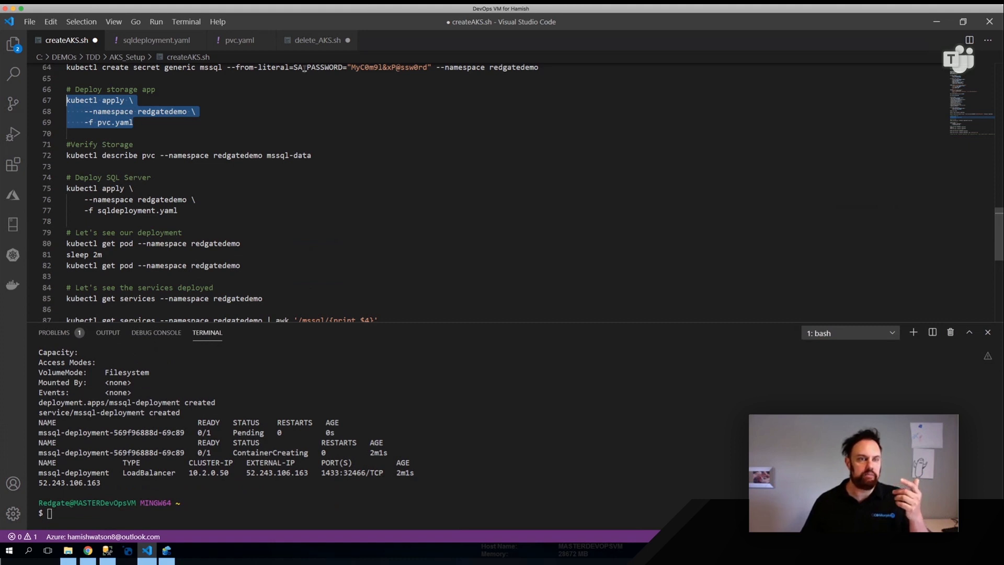
click(155, 40)
scroll(234, 110, up, 5)
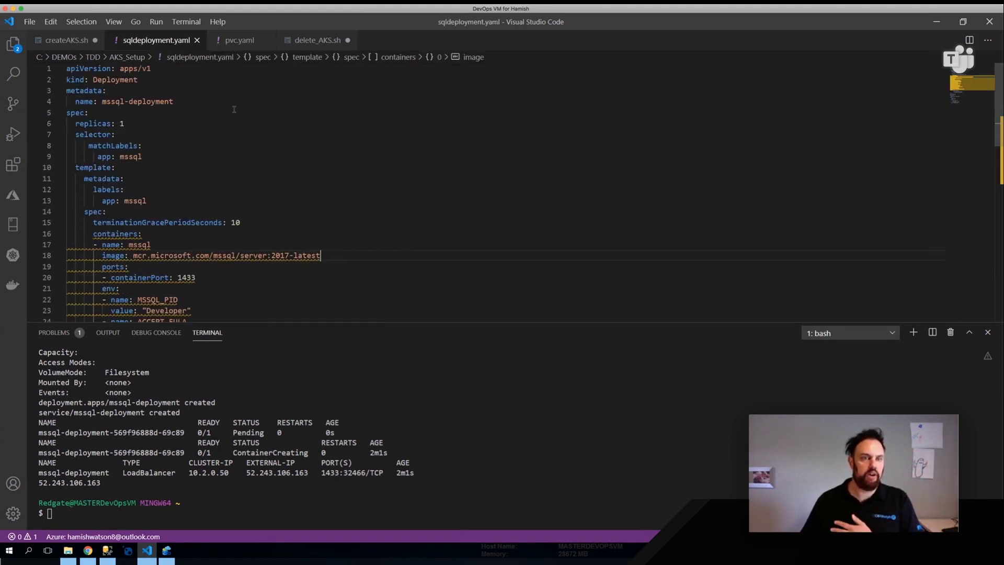
click(232, 42)
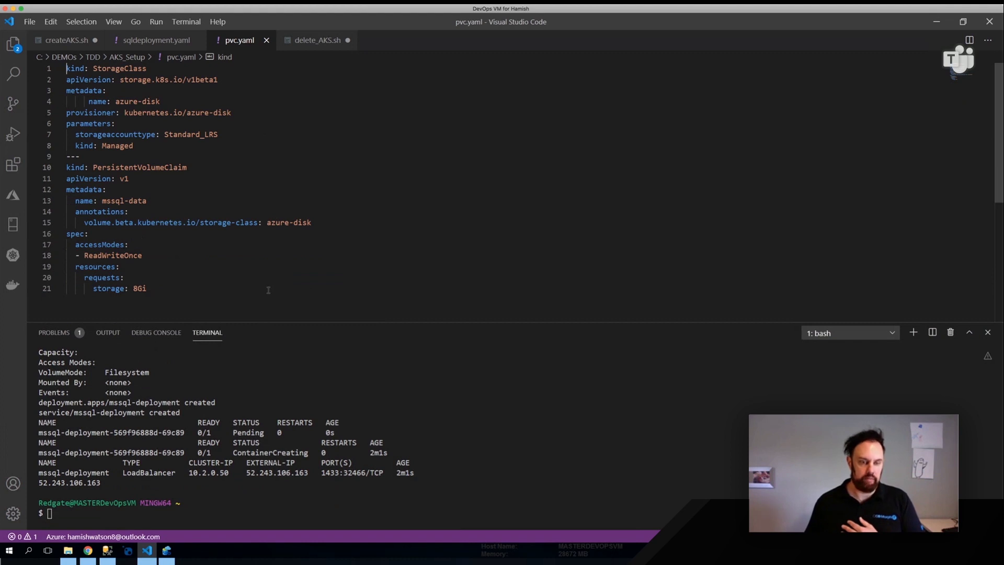
drag(244, 322, 257, 263)
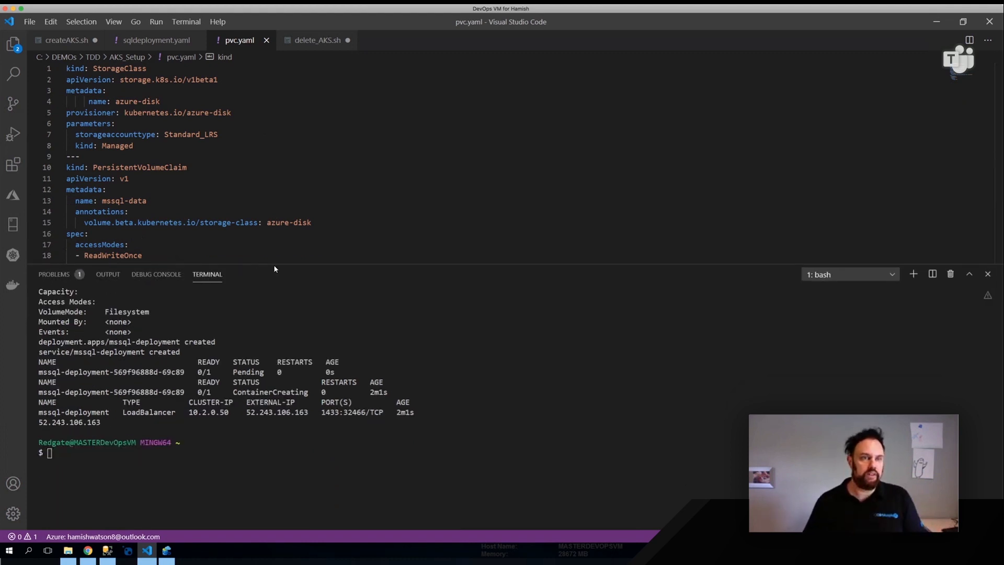
click(160, 43)
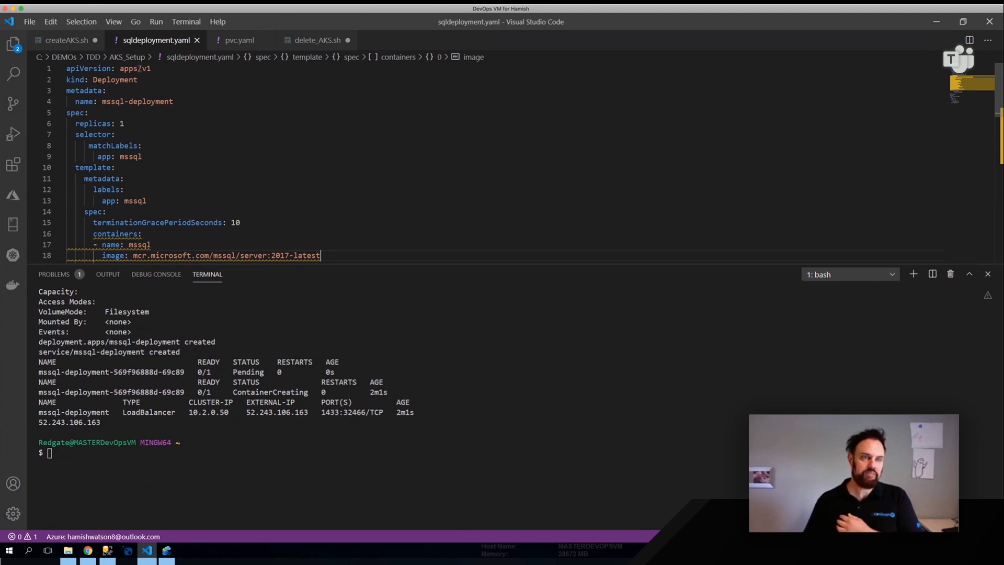
click(67, 40)
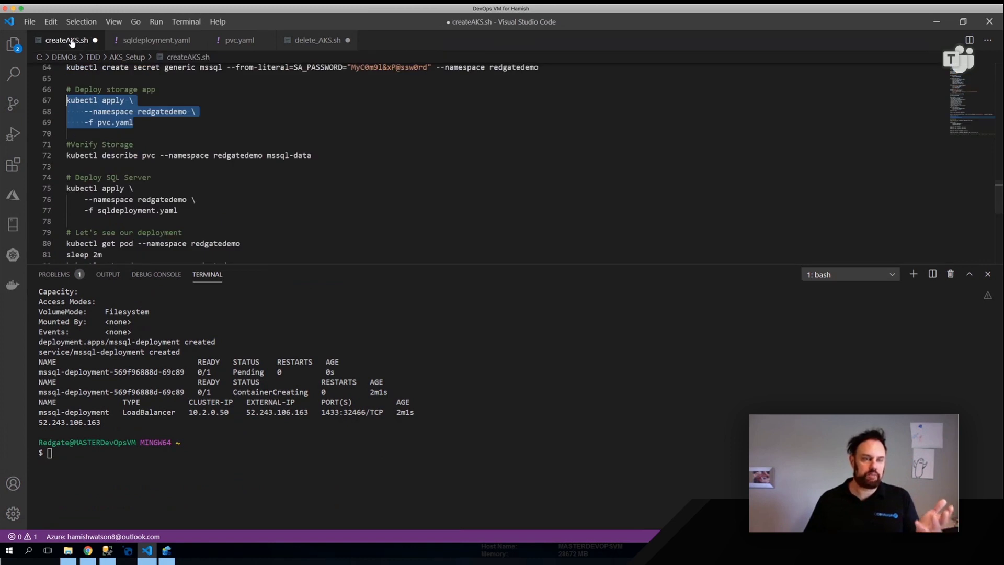
scroll(266, 195, down, 1)
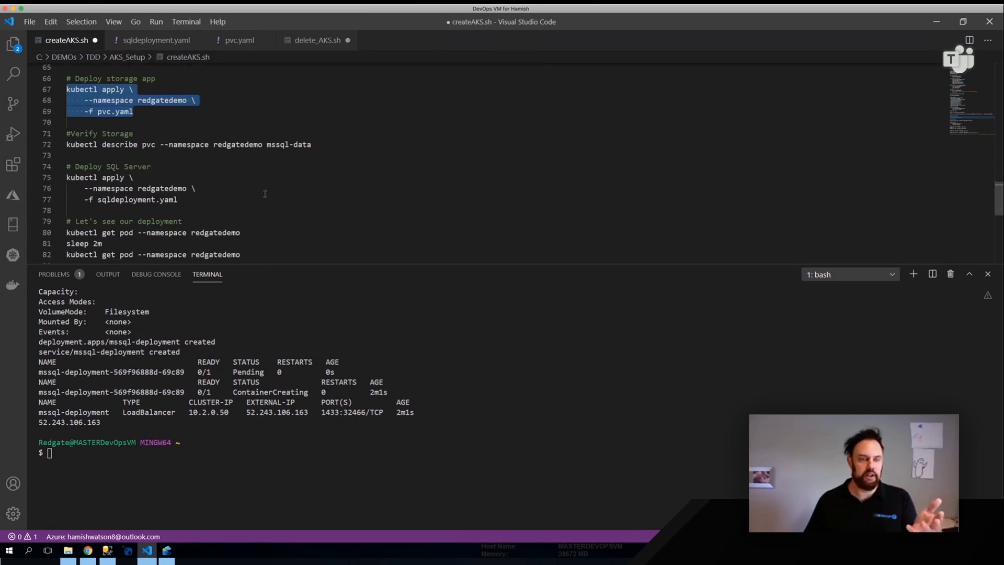
scroll(266, 195, down, 1)
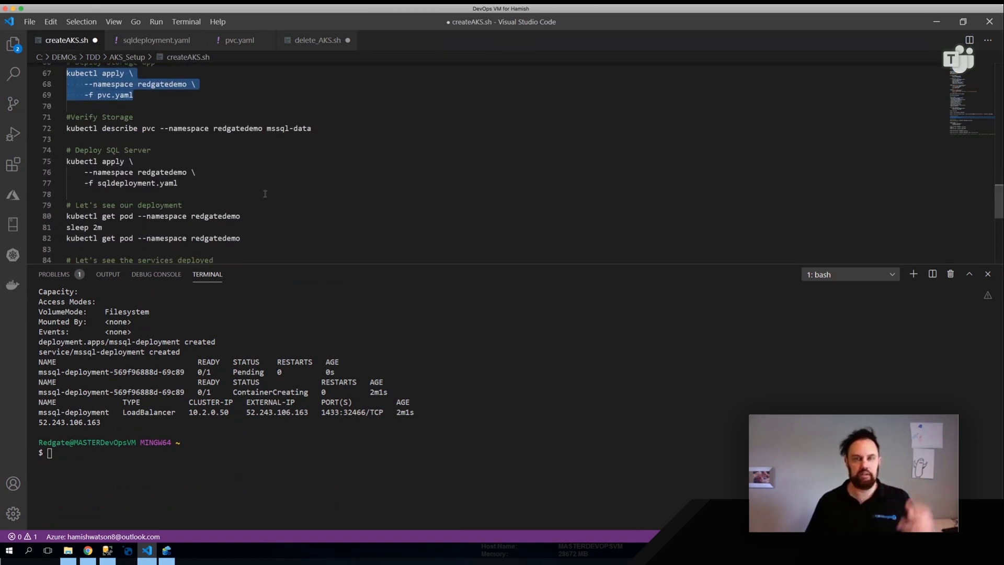
scroll(266, 194, up, 1)
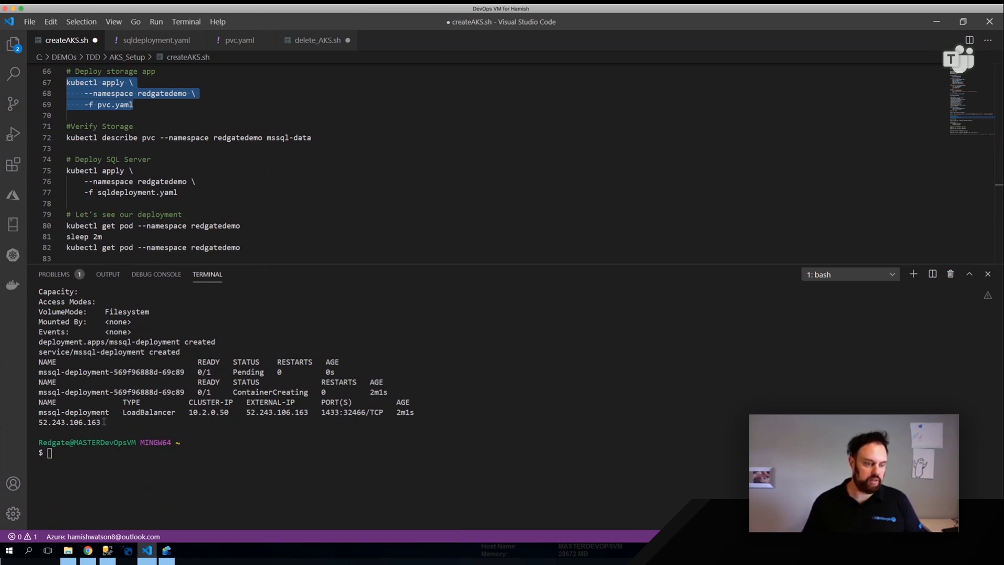
drag(103, 422, 37, 423)
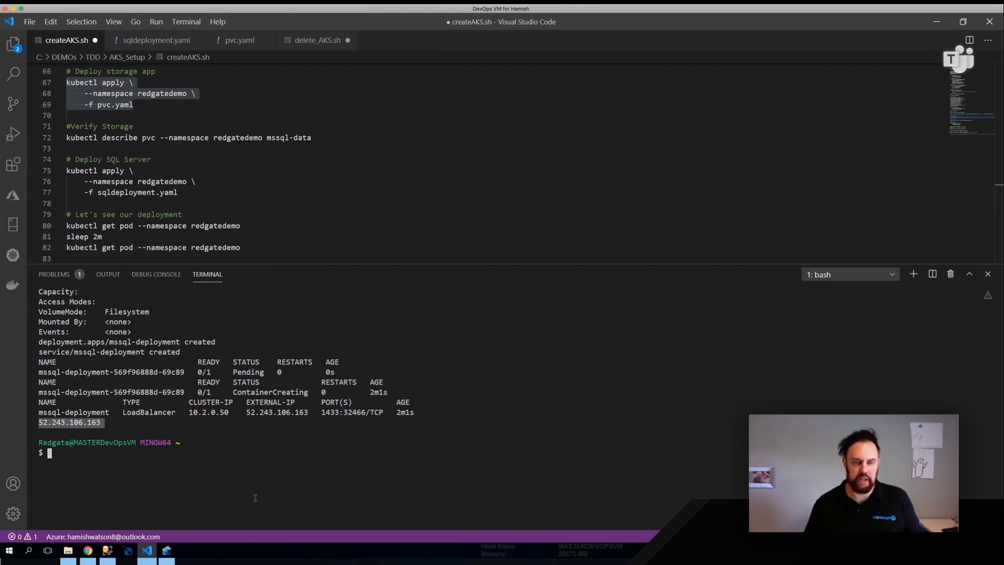
Step: Connect to server 52.243.106.163 using SQL Login as sa with the pasted password
click(165, 552)
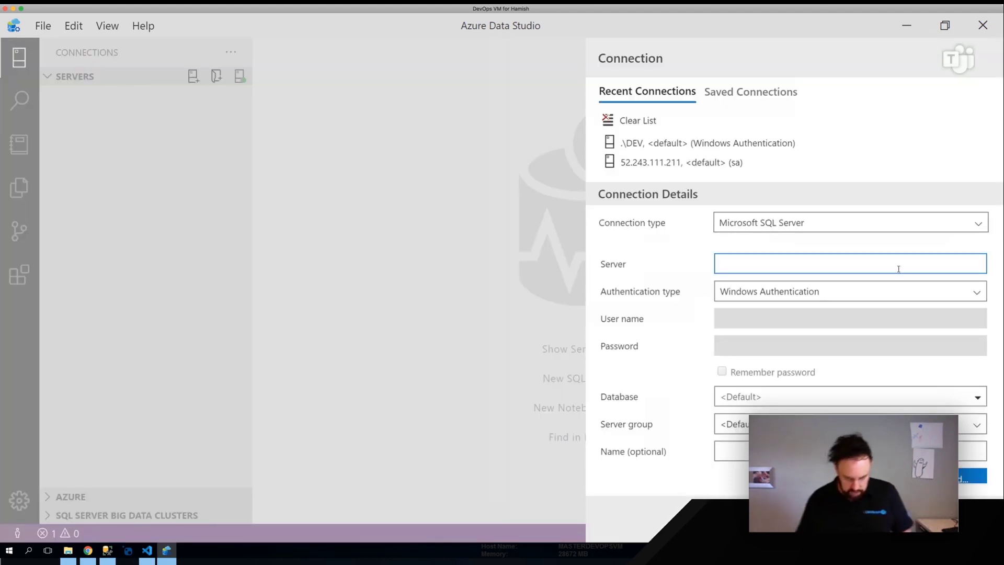
text(52.243.106.163)
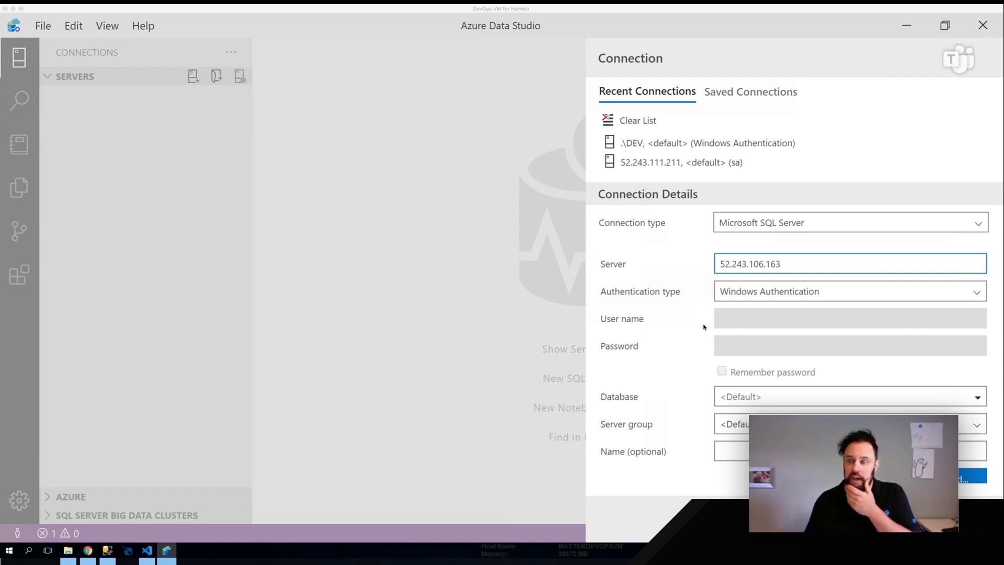
click(881, 292)
click(760, 309)
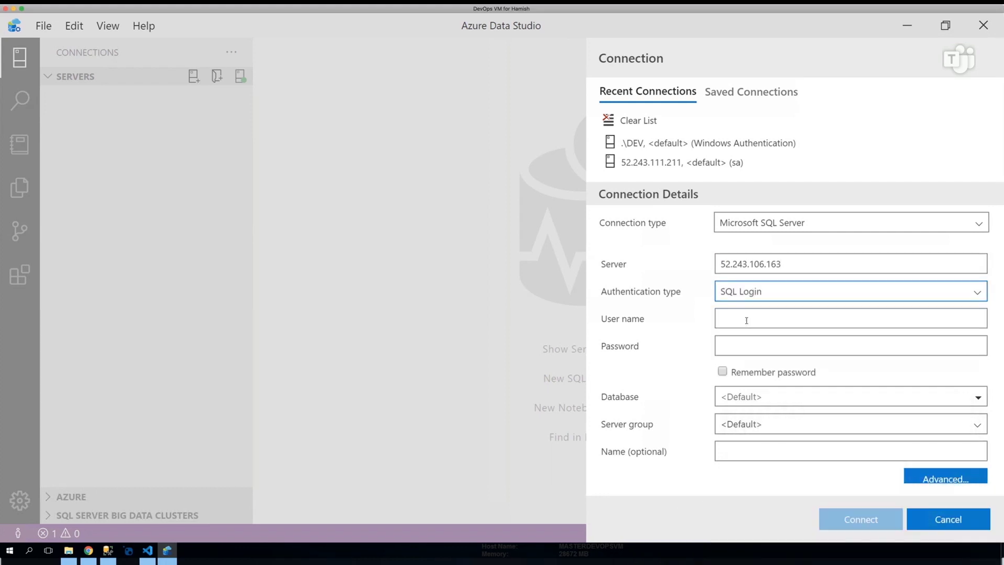
click(746, 319)
text(sa)
click(741, 346)
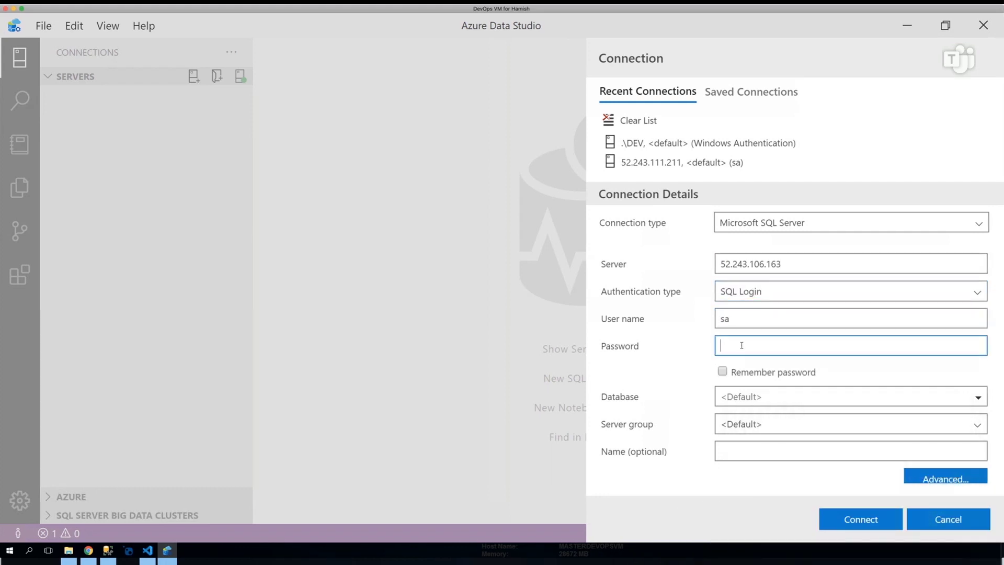
key(ctrl+v)
click(857, 519)
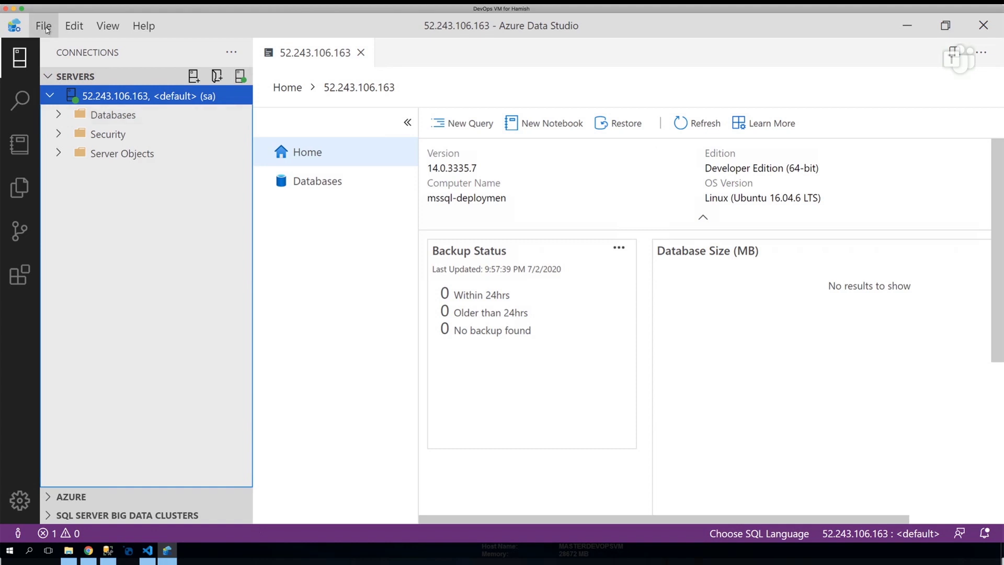
Step: Expand Databases and run zSETUP.Everything.sql, reopened from the recent files list
click(113, 114)
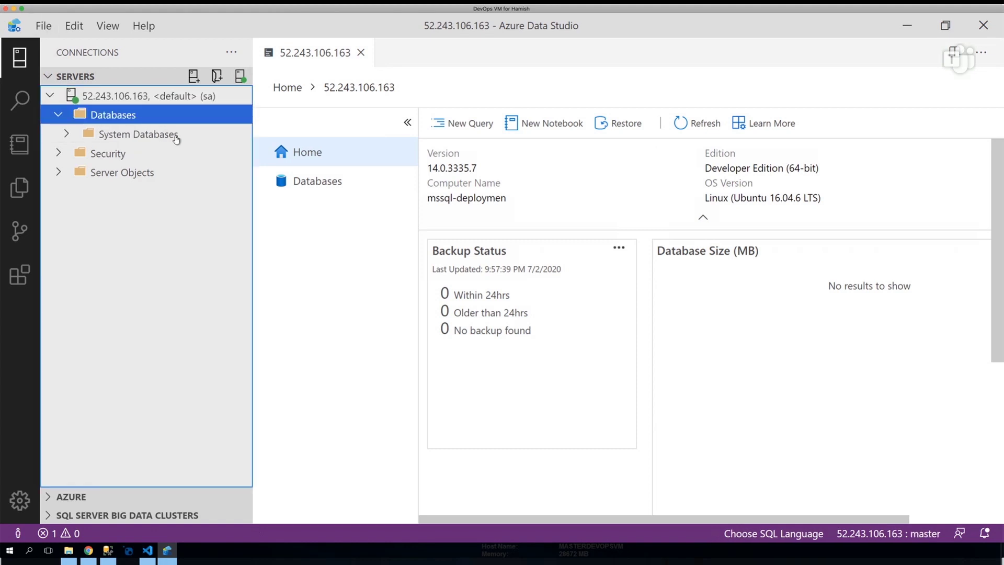
click(44, 26)
mouse_move(82, 202)
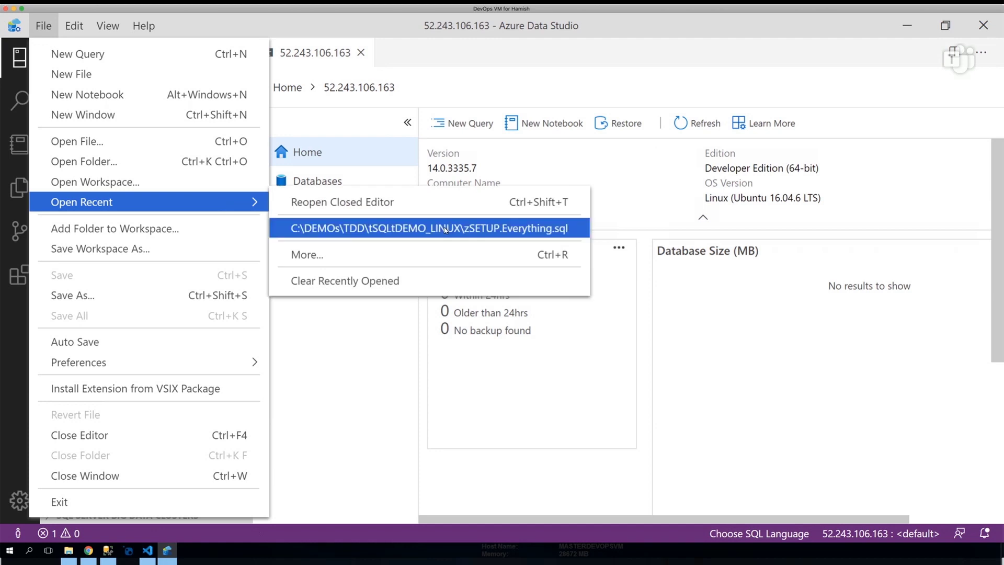
click(445, 230)
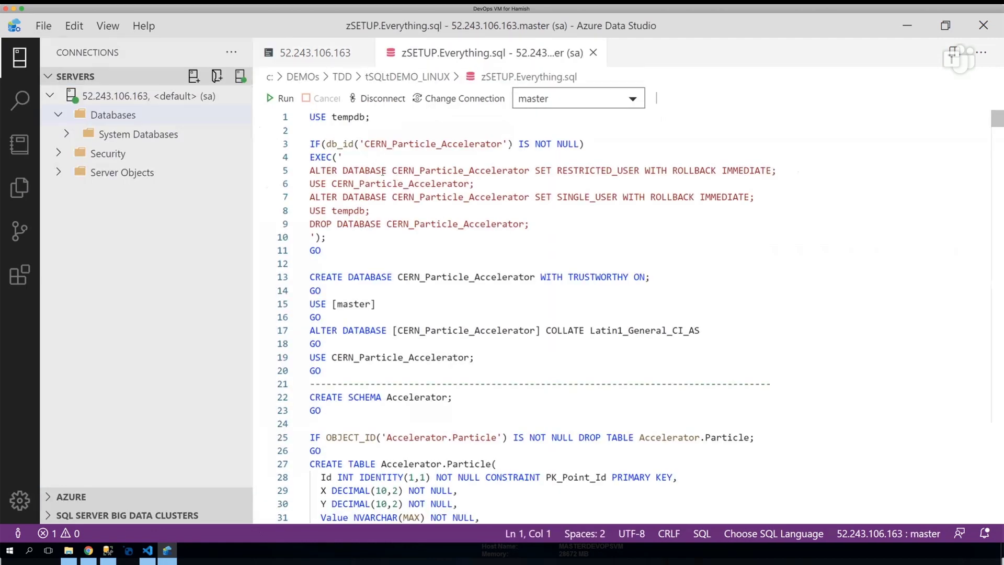
click(280, 99)
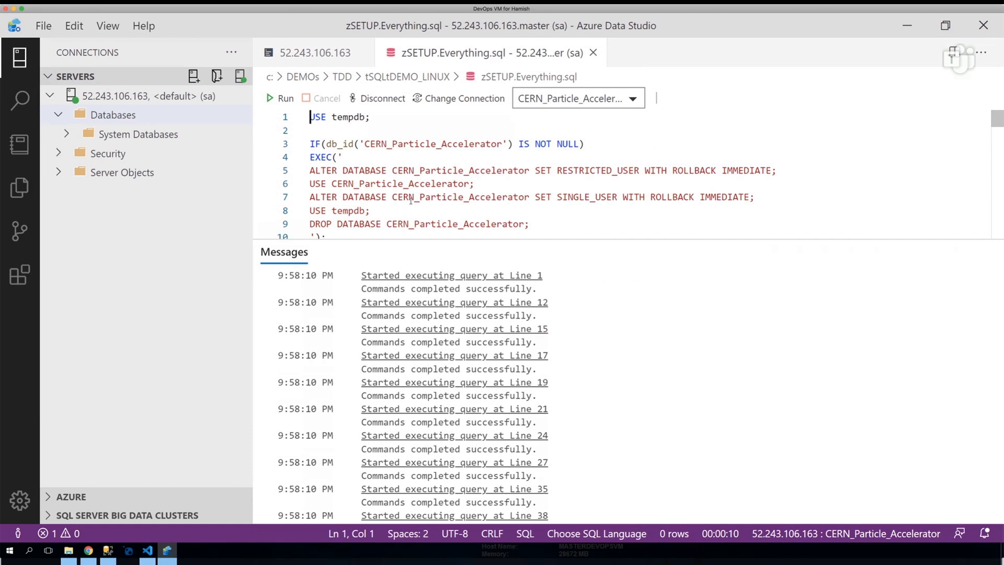
right_click(113, 115)
Step: Refresh Databases, browse CERN_Particle_Accelerator's tables, and start a new query on that database
click(151, 128)
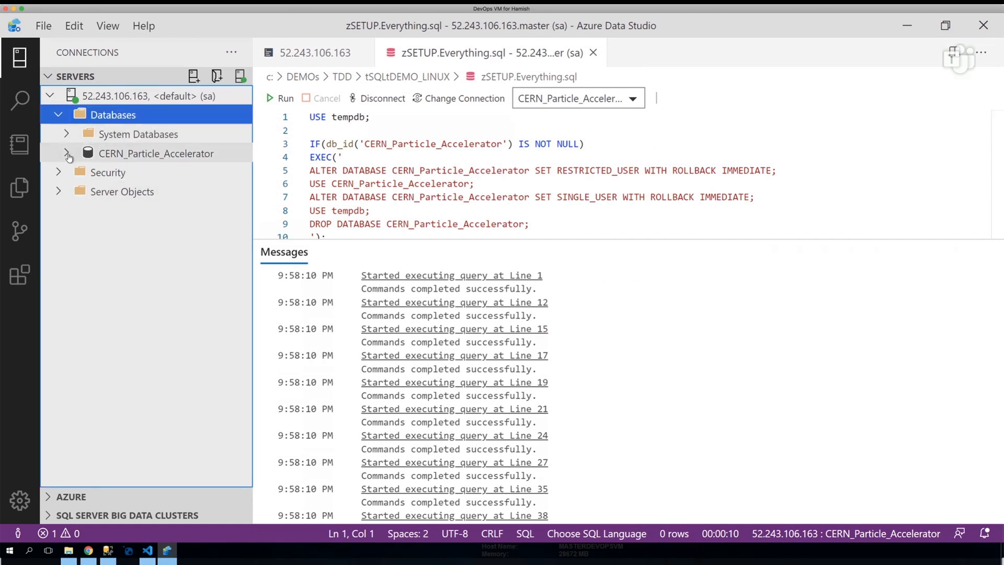
click(69, 155)
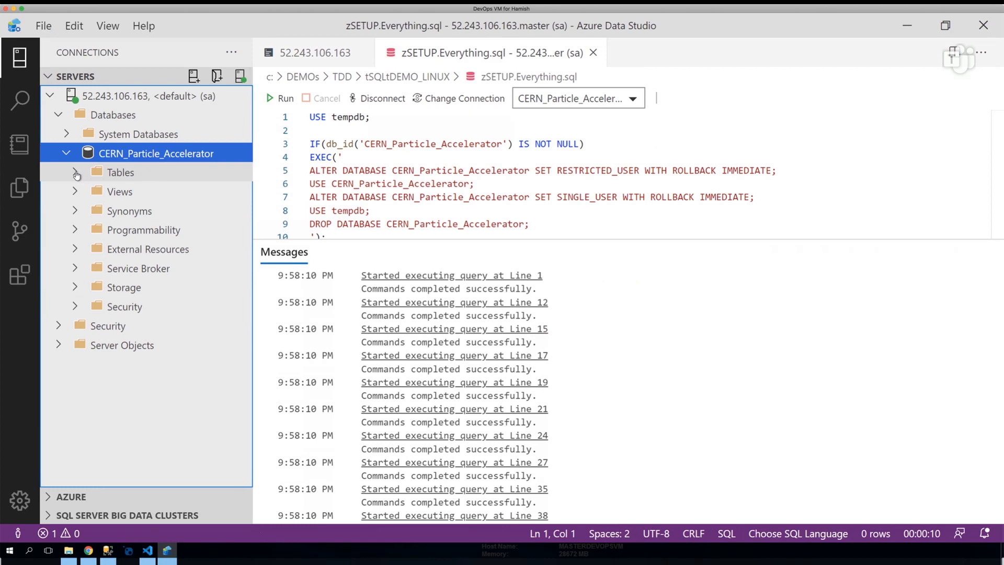
click(79, 173)
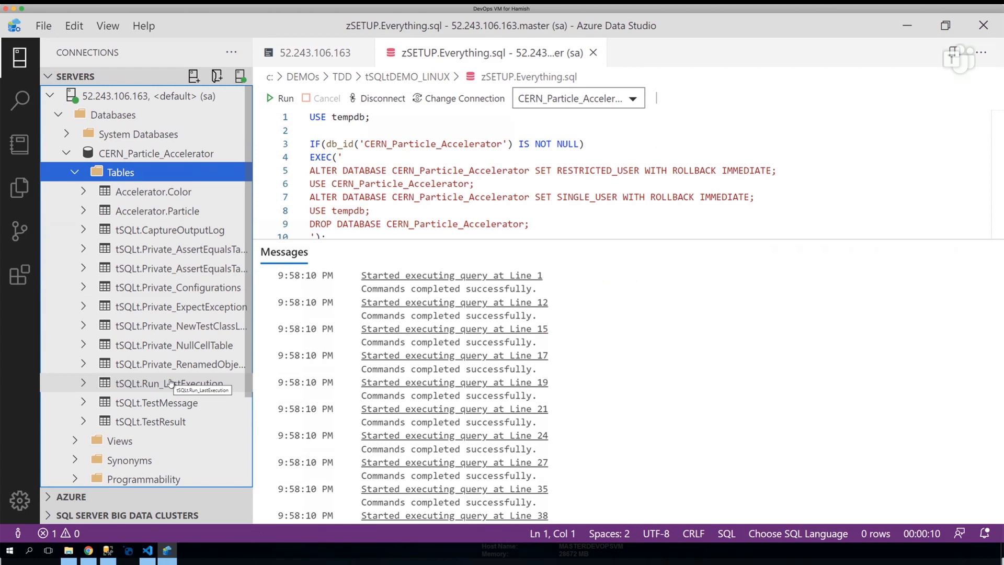
click(66, 153)
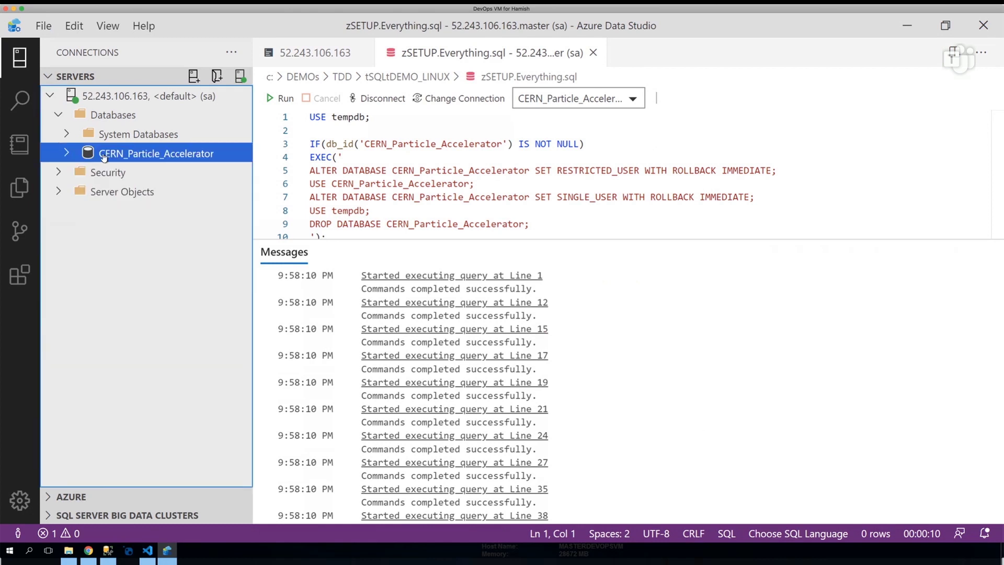
right_click(132, 154)
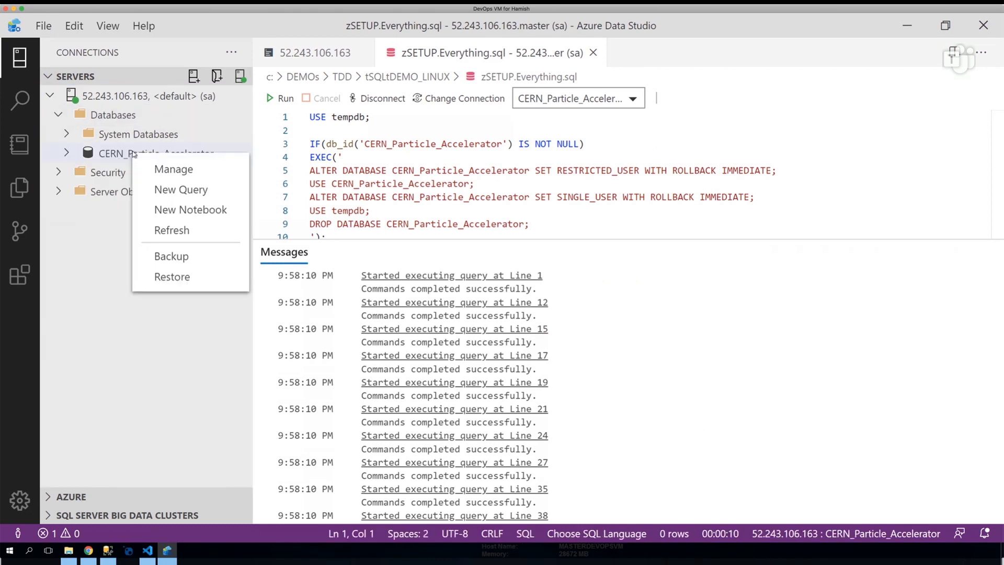
click(181, 189)
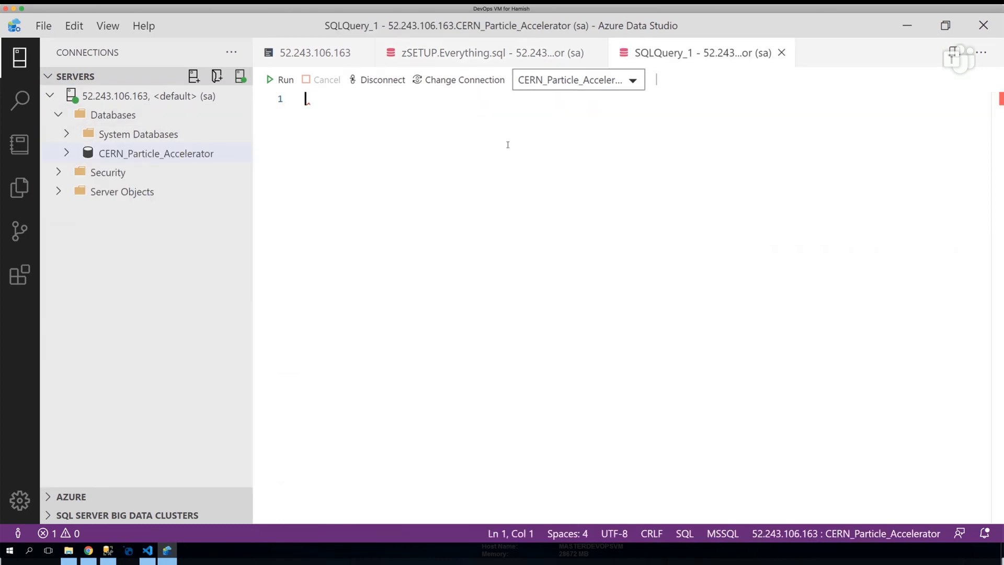
text(tsqlt.)
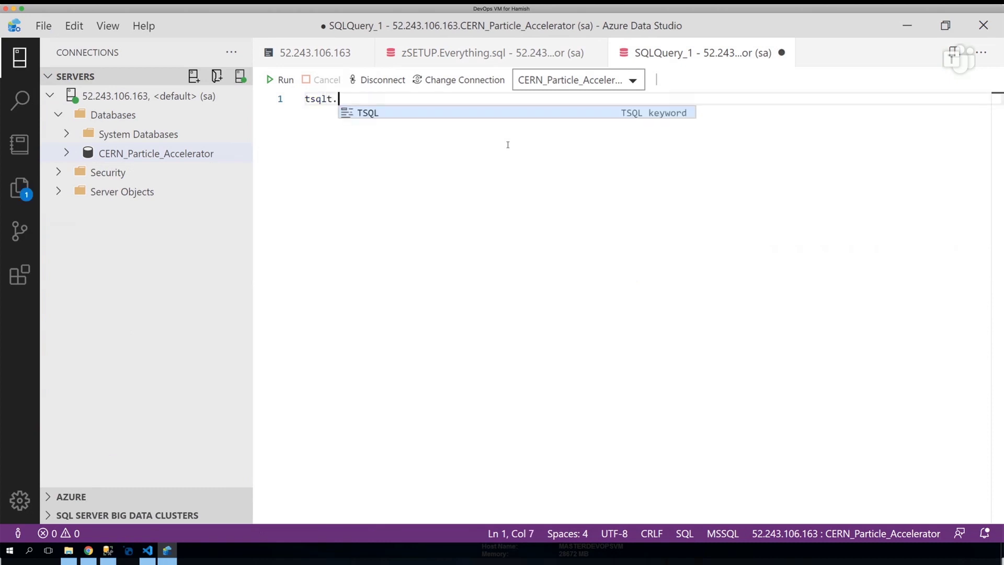
text(runall)
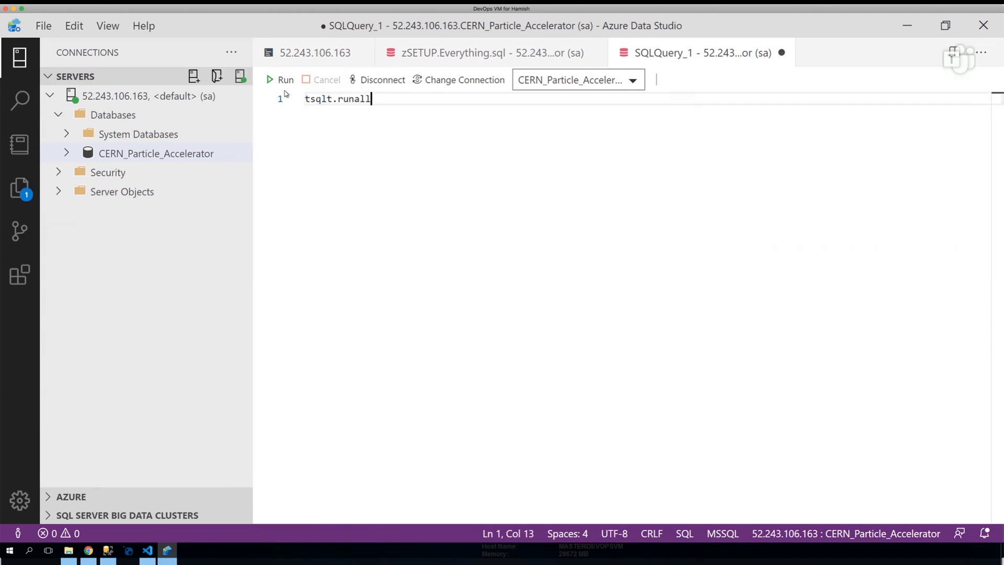
Step: Run tsqlt.runall and enlarge the results pane to review the nine passing tests
click(281, 82)
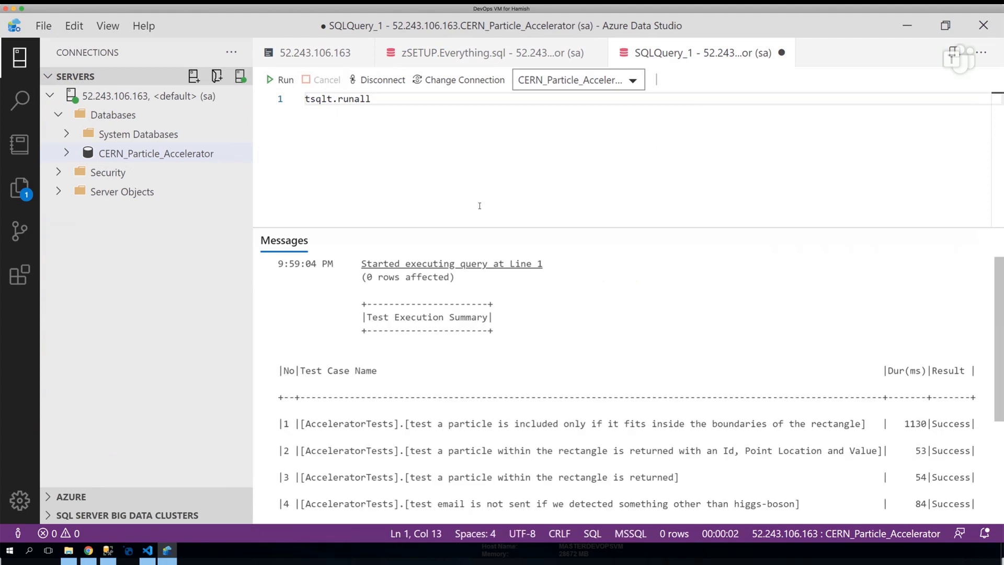
drag(474, 227, 474, 146)
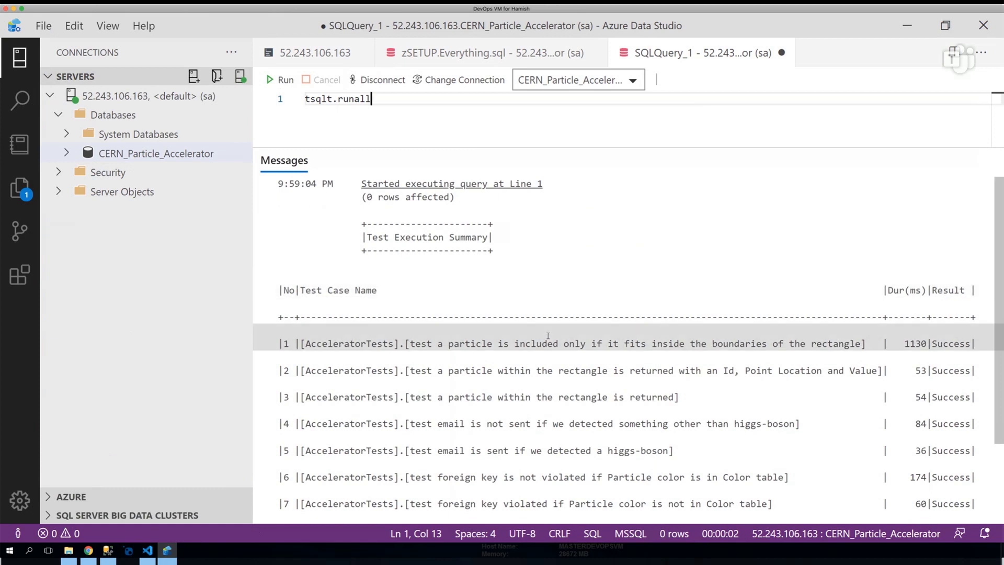
scroll(547, 336, down, 2)
scroll(549, 337, down, 3)
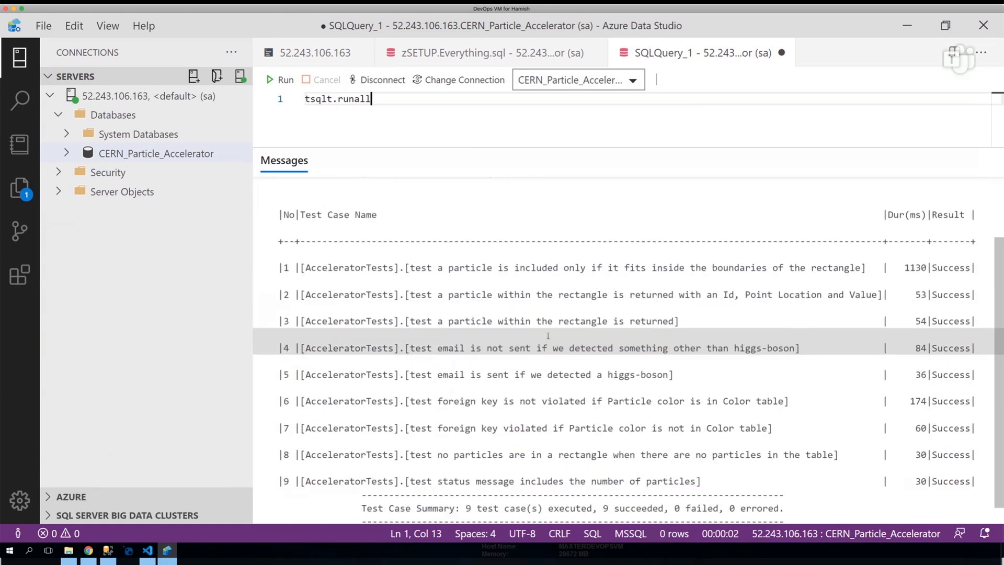